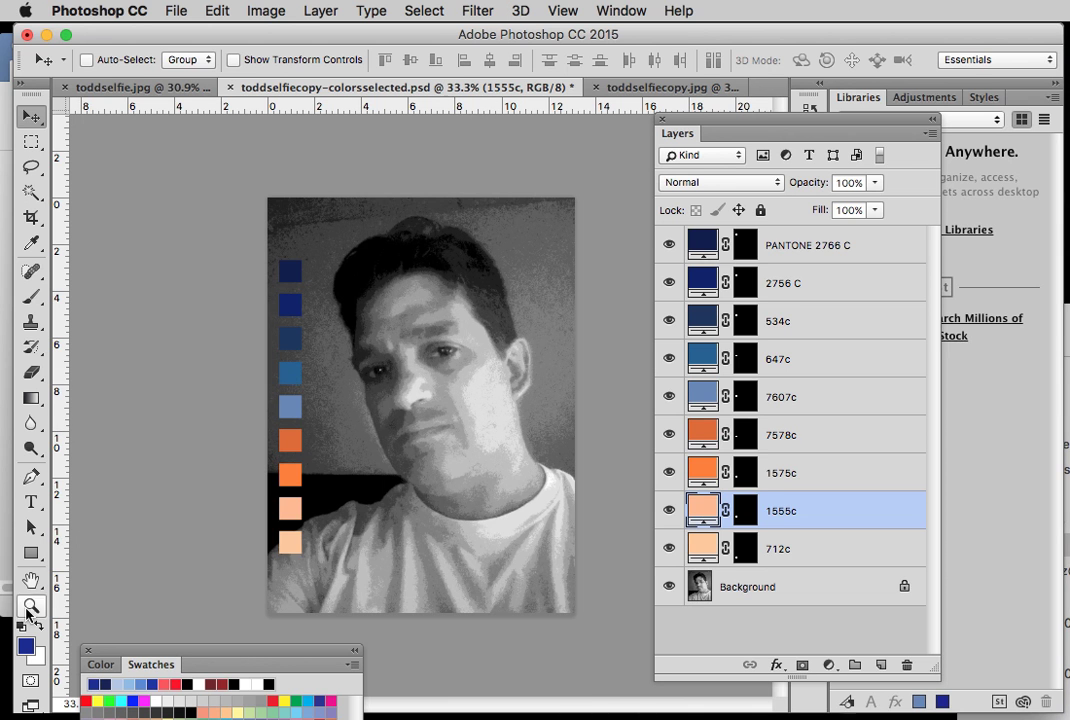
Zoom in on the selfie's face from 33.3% to 66.7% with the Zoom tool
click(31, 605)
click(388, 378)
click(400, 360)
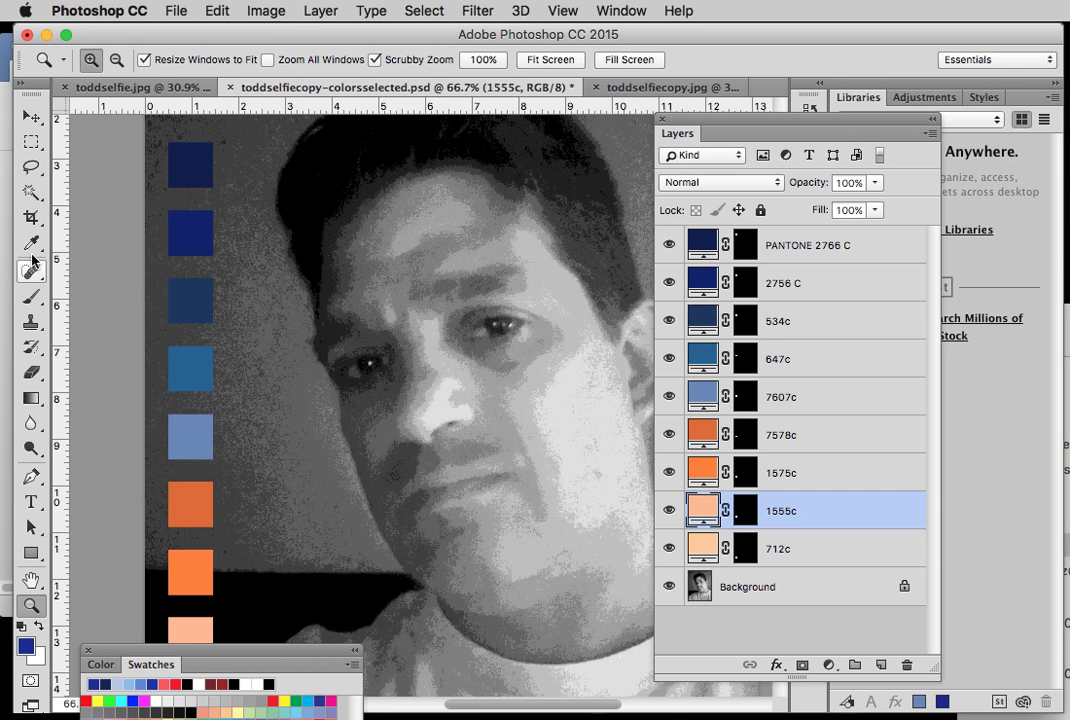
Make a Color Range selection at Fuzziness 0 from the darkest hair tone
click(437, 14)
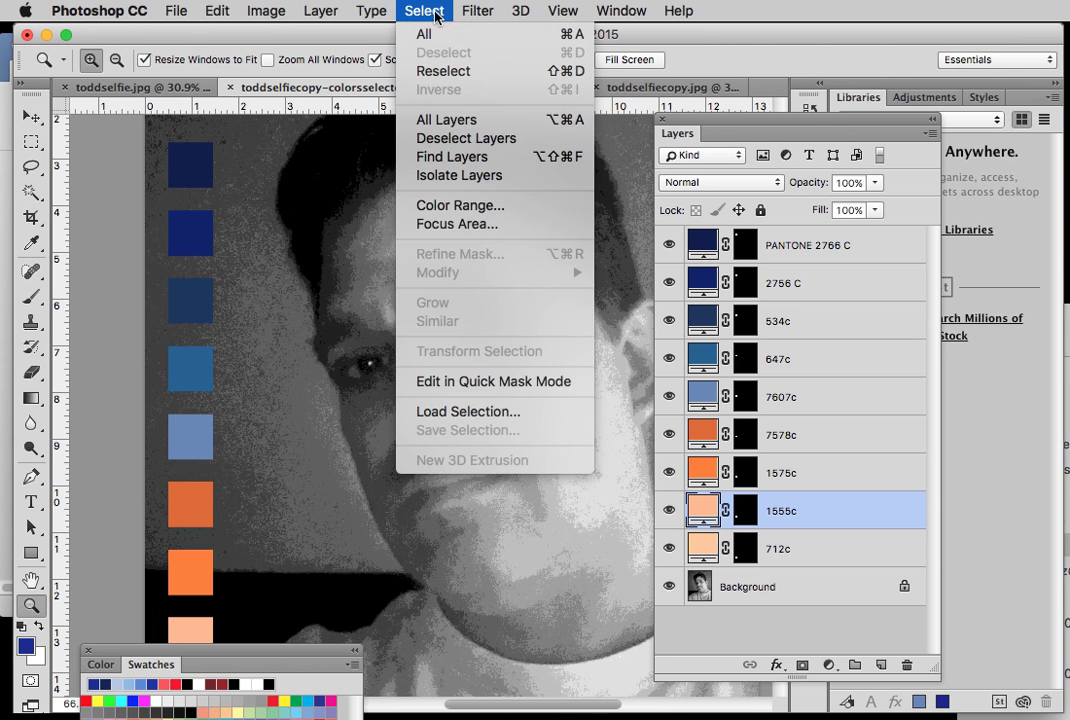
click(446, 212)
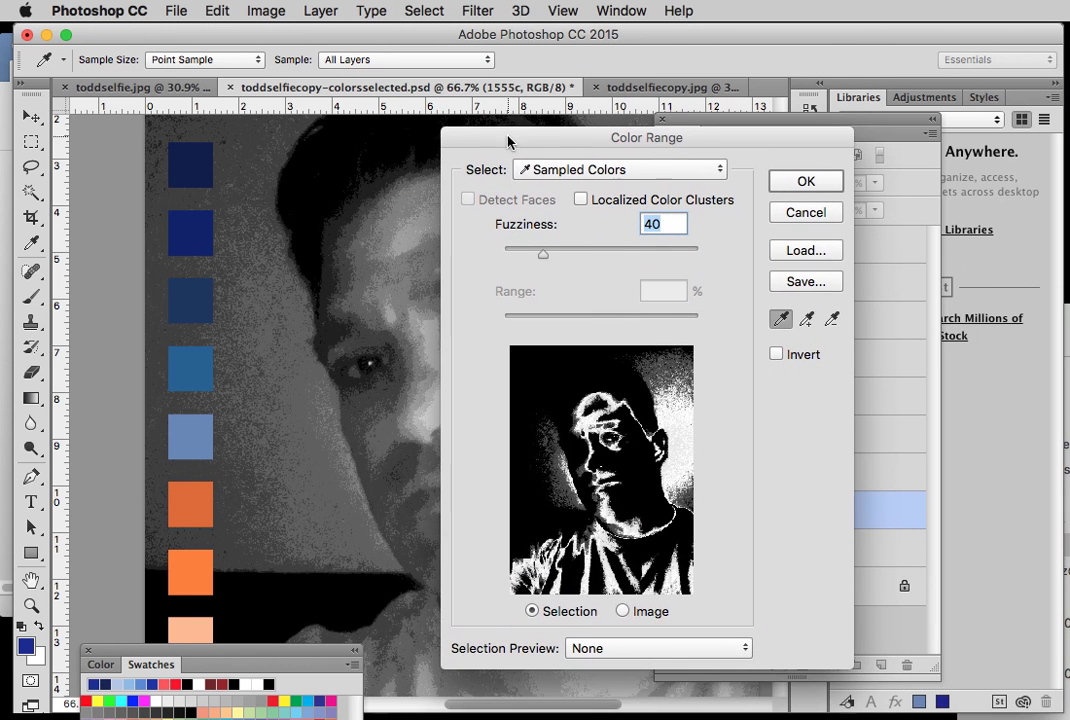
mouse_move(540, 254)
mouse_down()
mouse_move(493, 249)
mouse_move(512, 253)
mouse_move(500, 259)
mouse_up()
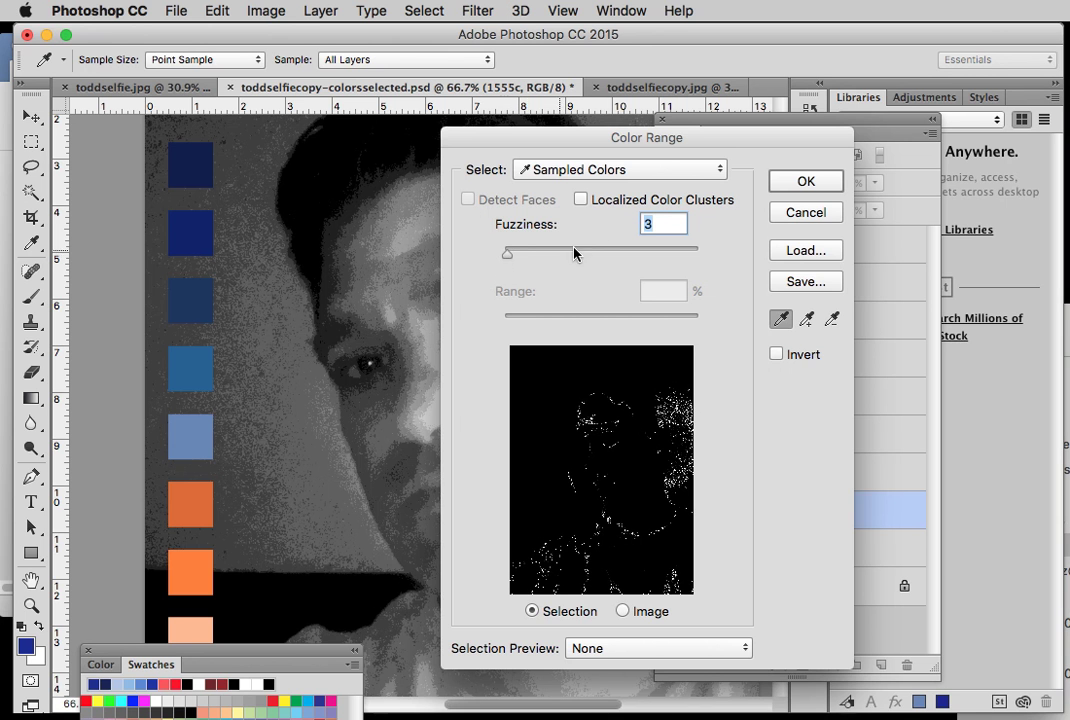
text(0)
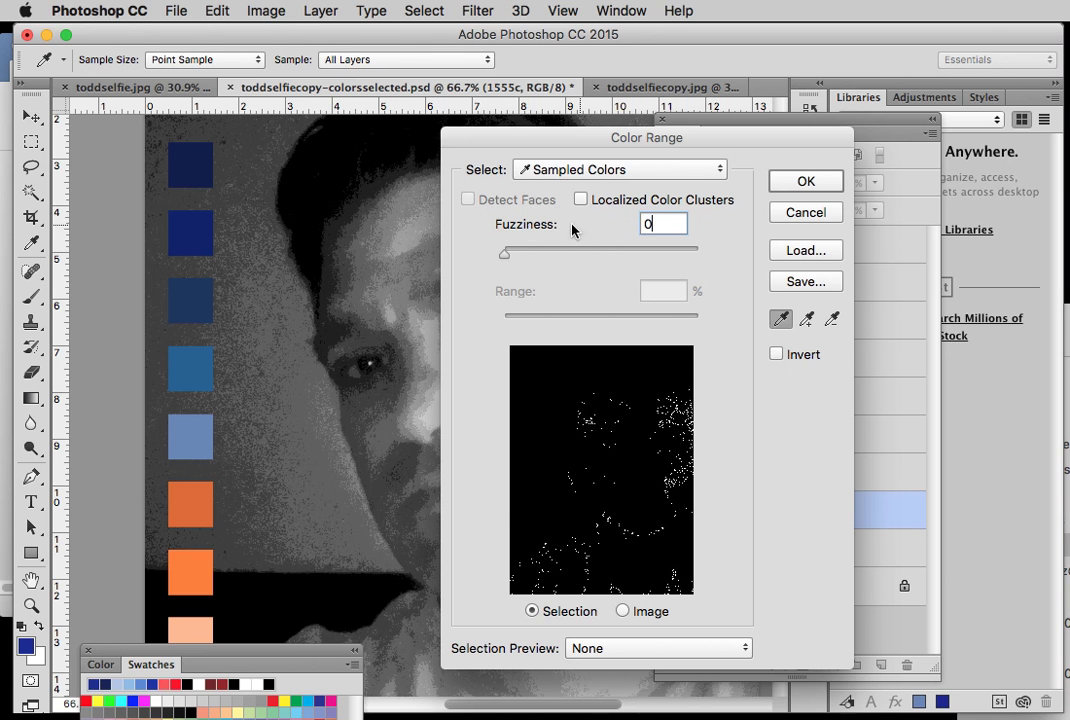
click(312, 185)
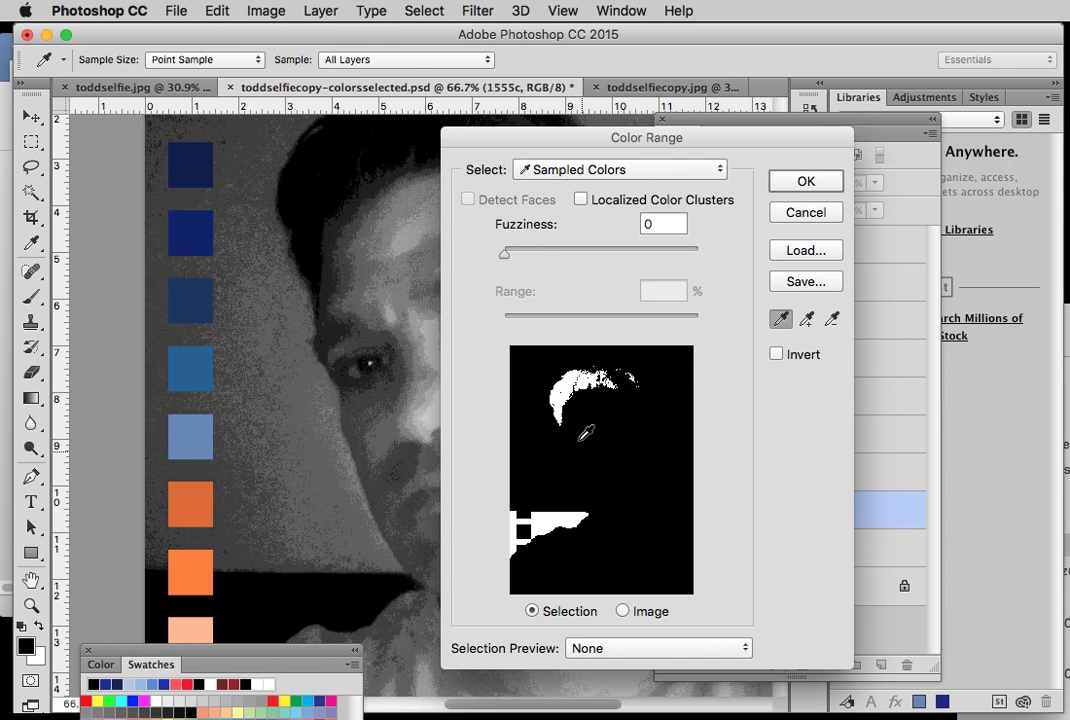
click(819, 181)
key(z)
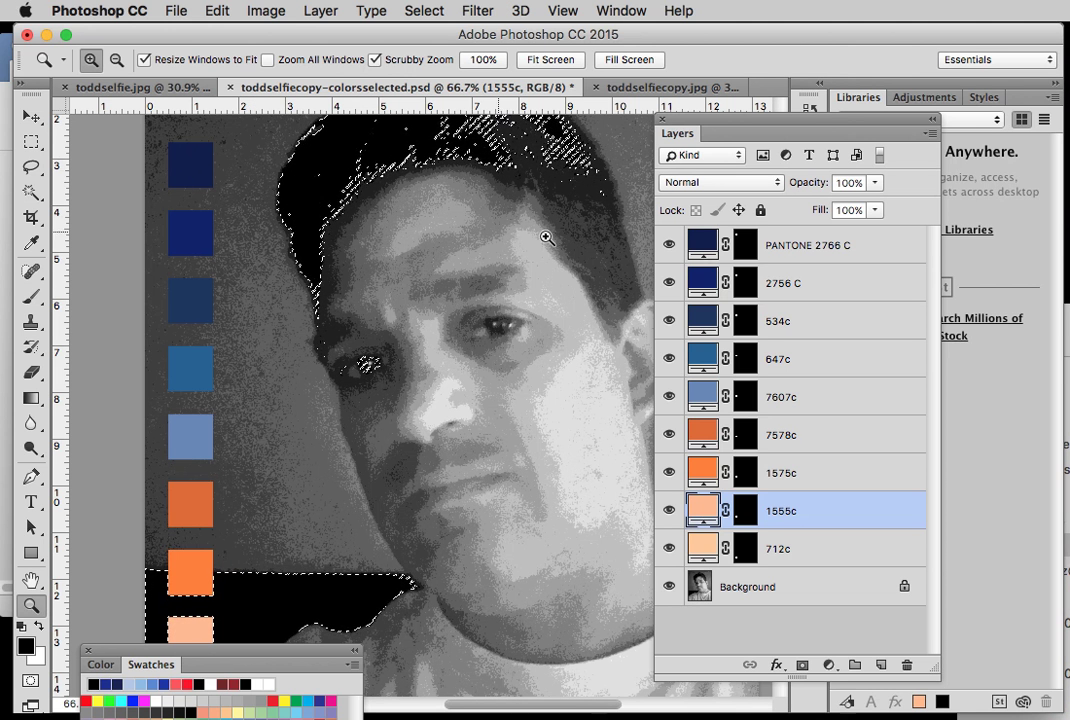
Fill the PANTONE 2766 C layer mask with white inside the selection
click(727, 248)
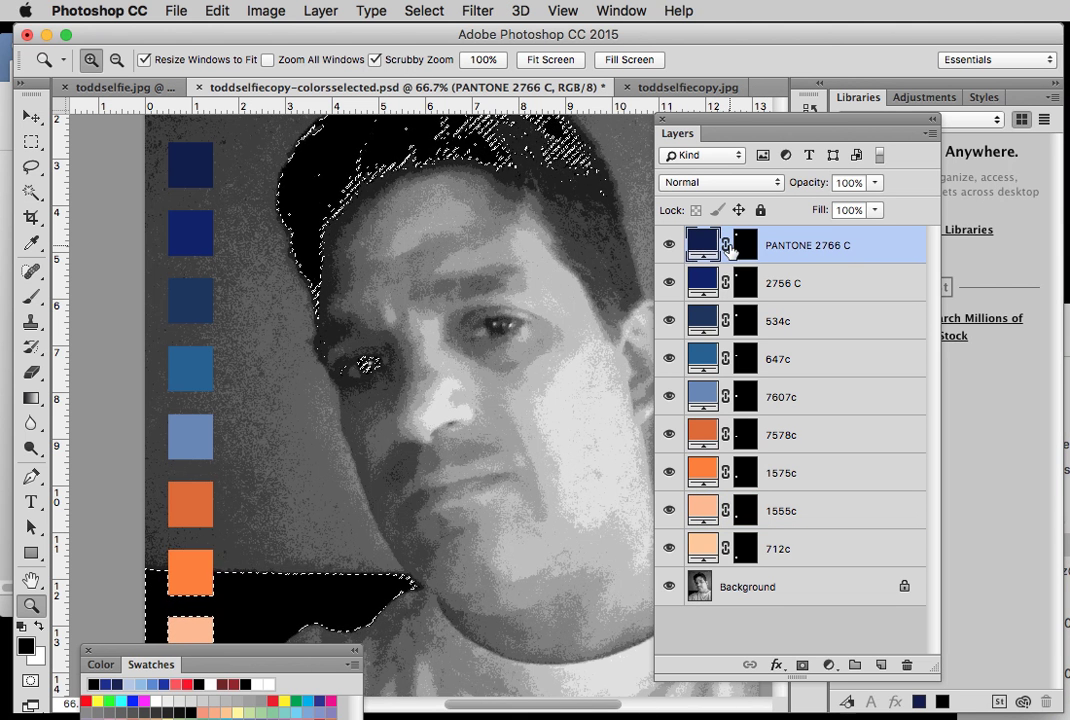
click(741, 244)
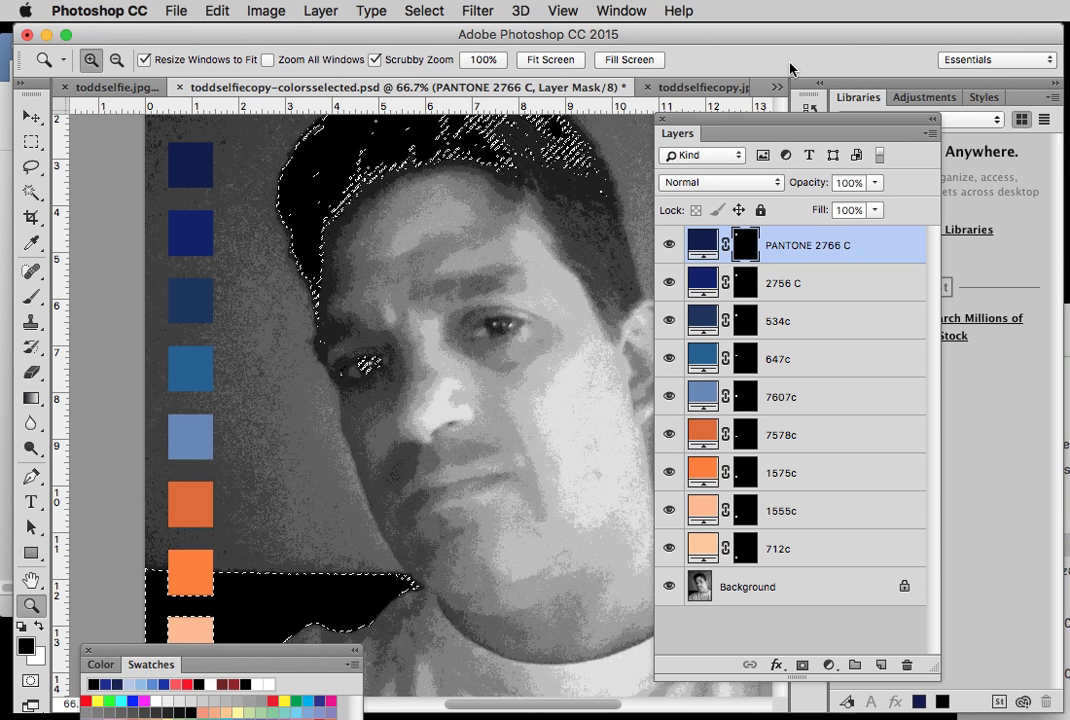
key(super+BackSpace)
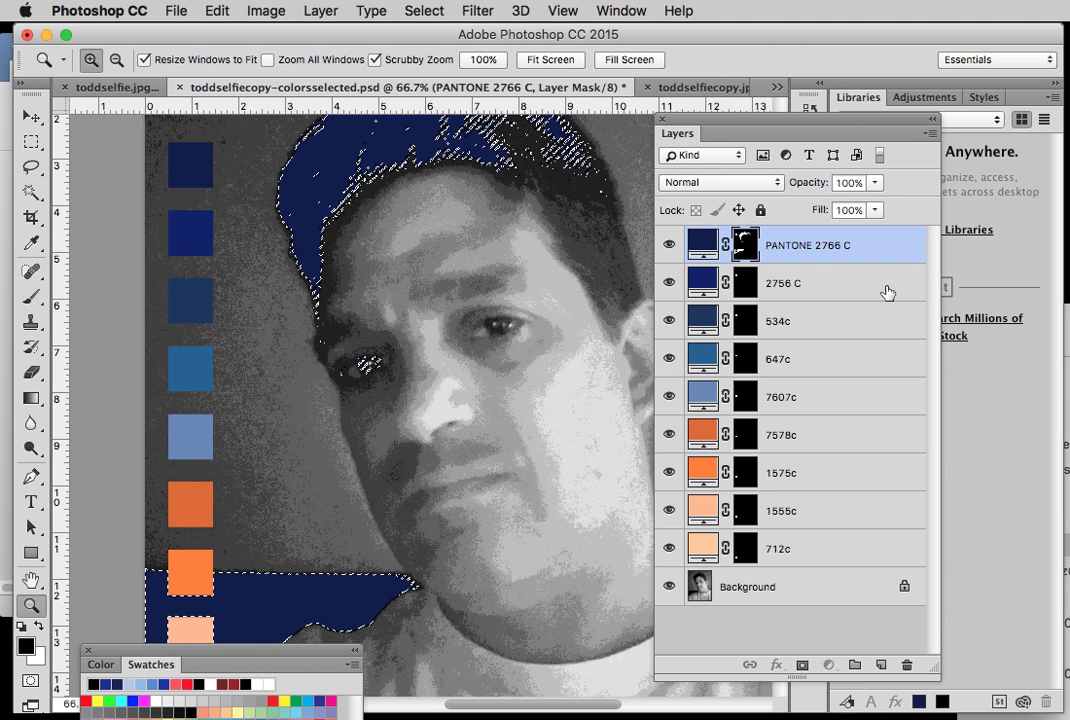
click(852, 283)
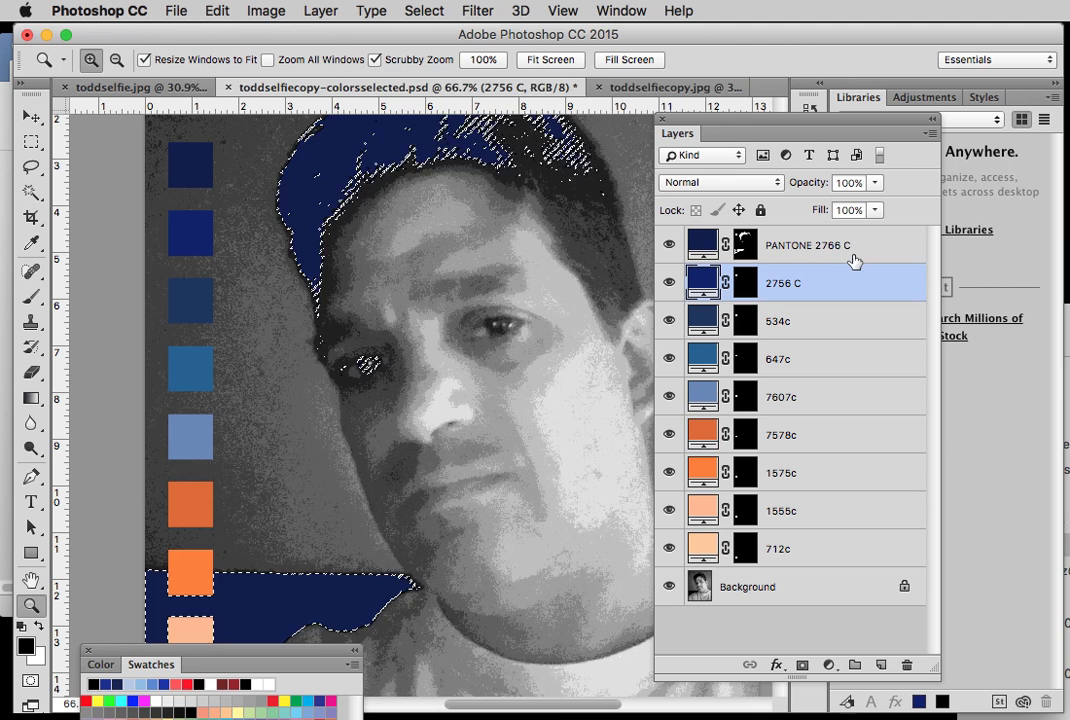
click(857, 249)
Save the selection as channel '2766c', then deselect
click(424, 11)
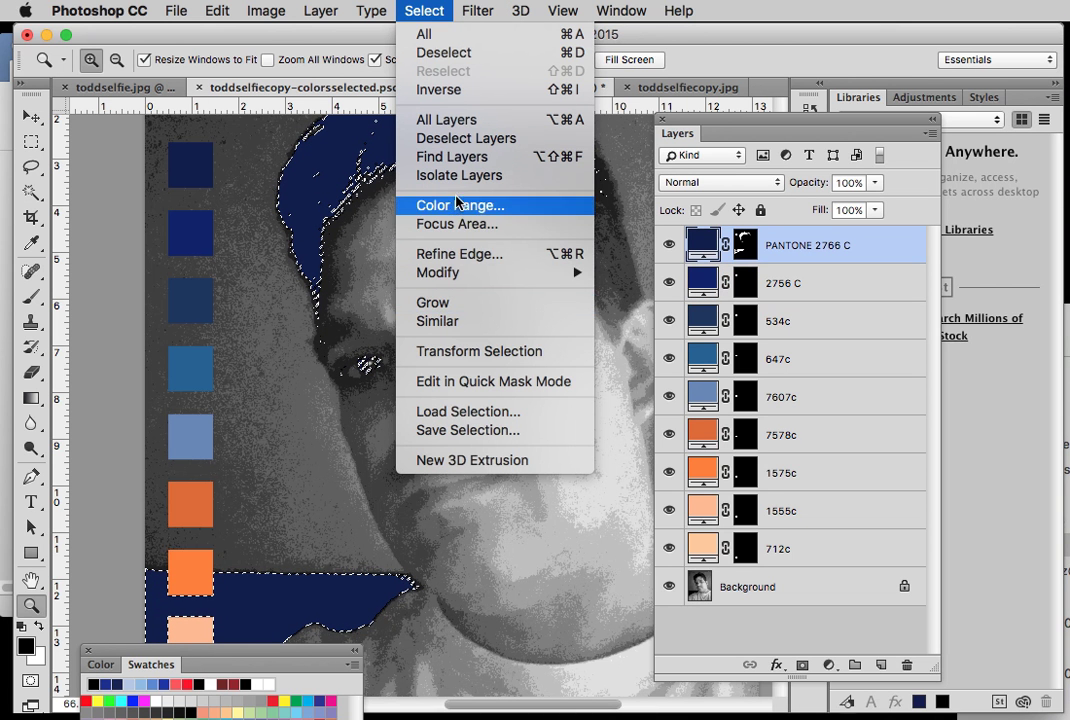
click(441, 431)
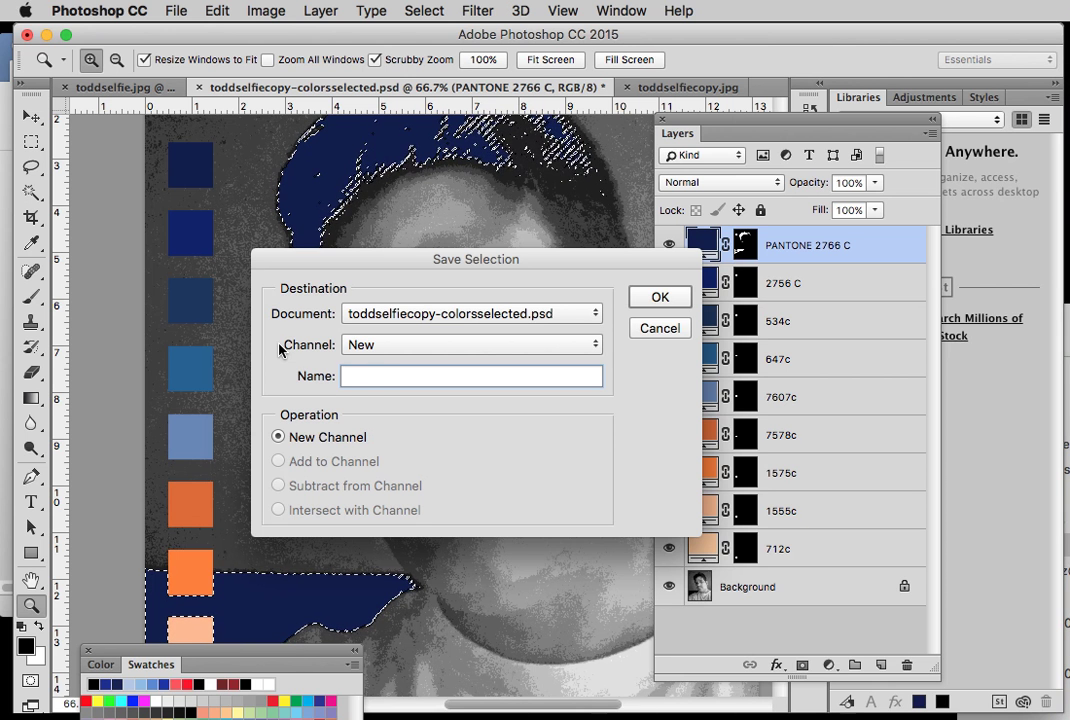
text(2766c)
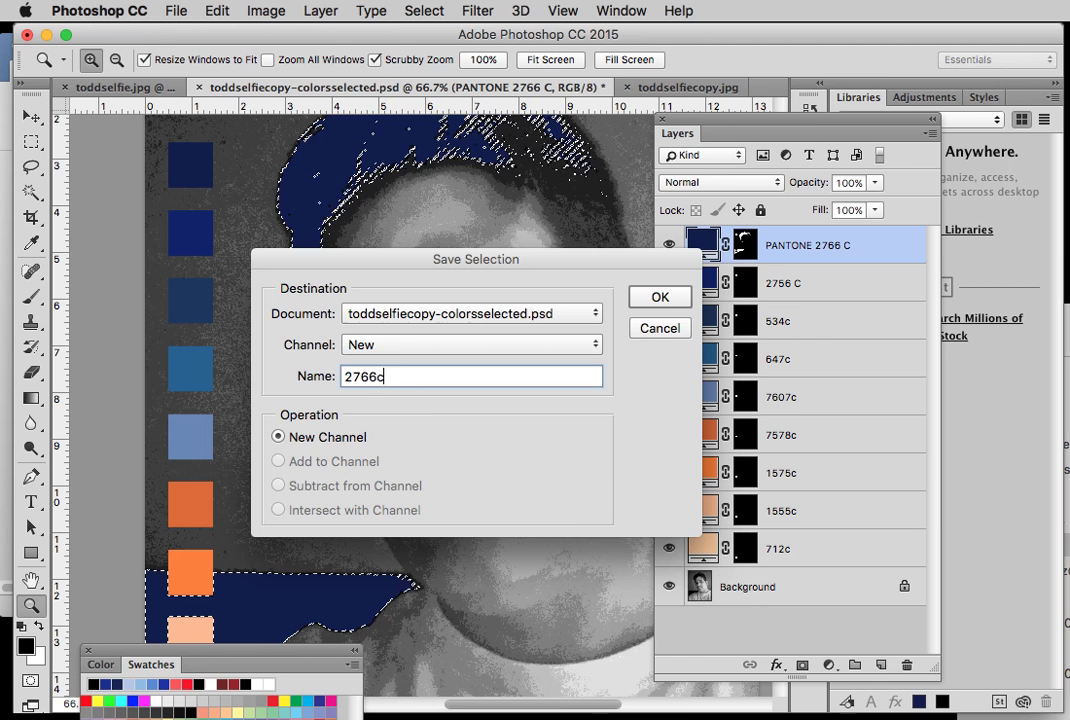
click(668, 297)
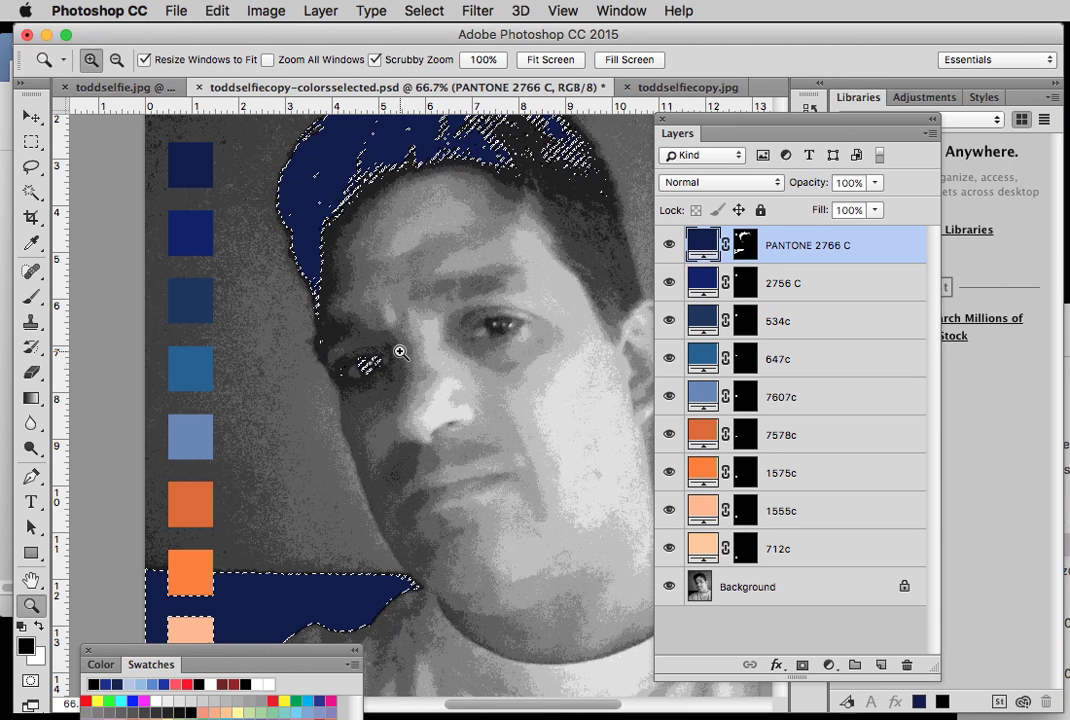
key(ctrl+d)
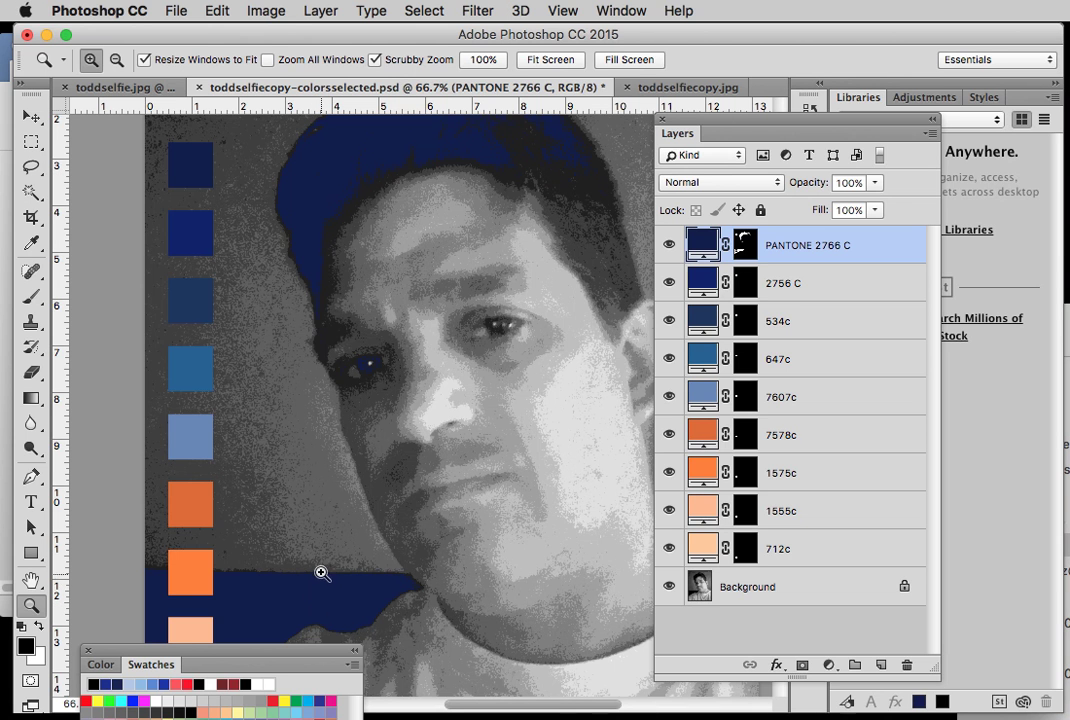
Make a new Color Range selection from the next dark tone near the hair
click(432, 12)
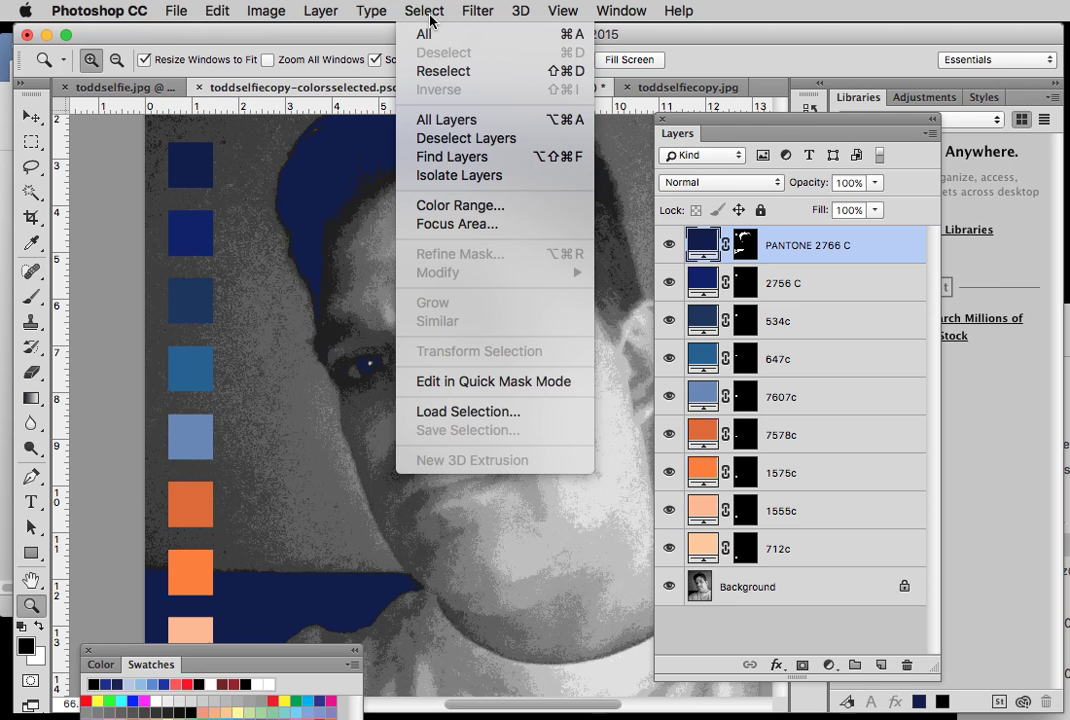
click(455, 205)
click(344, 222)
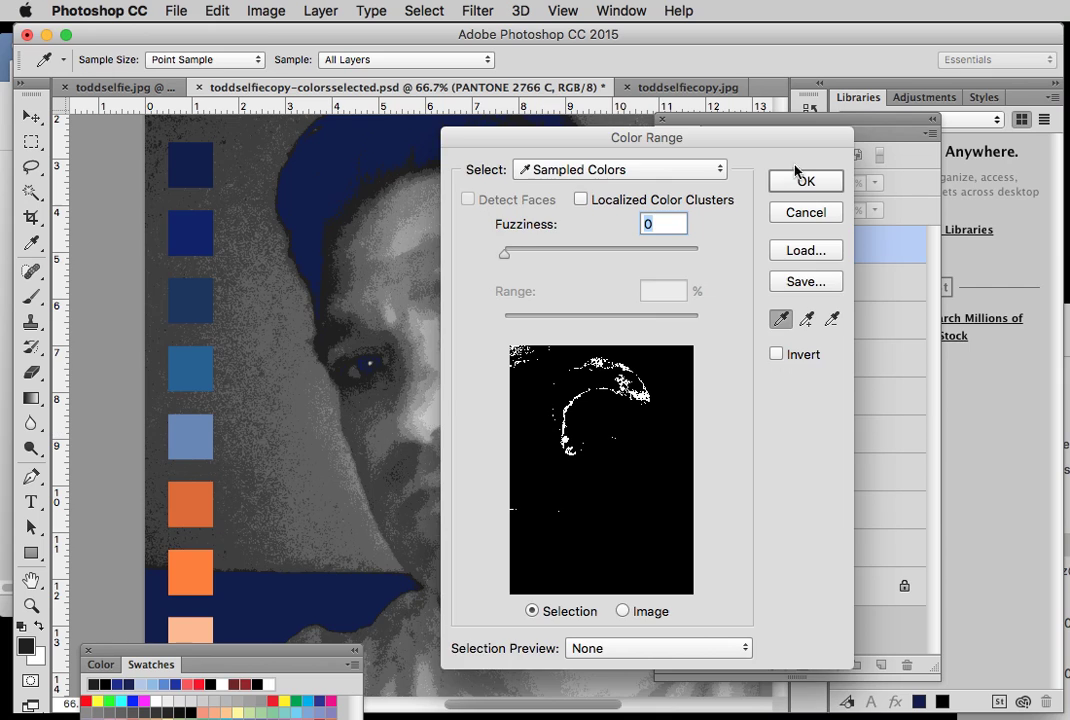
click(800, 178)
With the 2756 C layer active, save the selection as channel '2756'
click(782, 290)
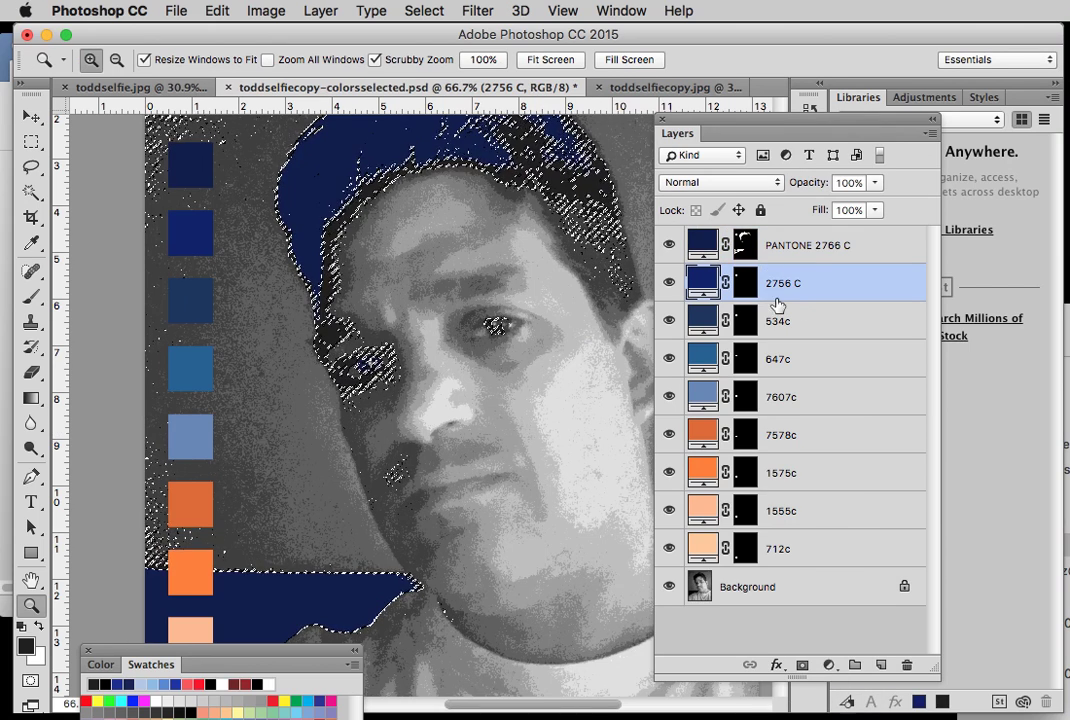
click(424, 11)
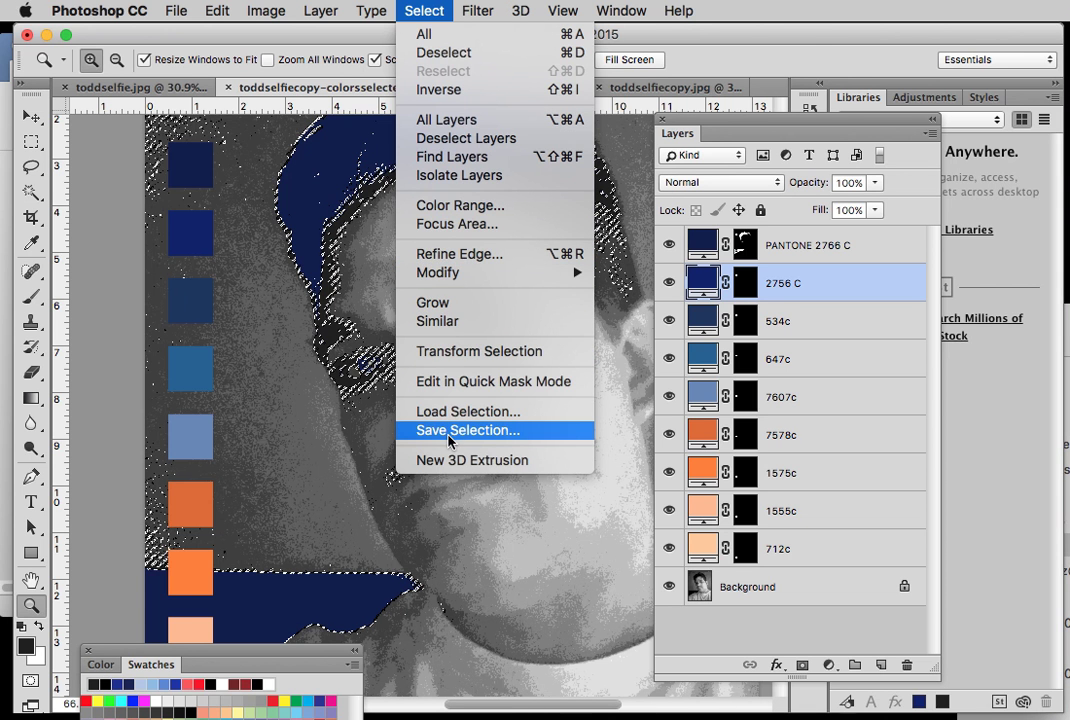
click(448, 436)
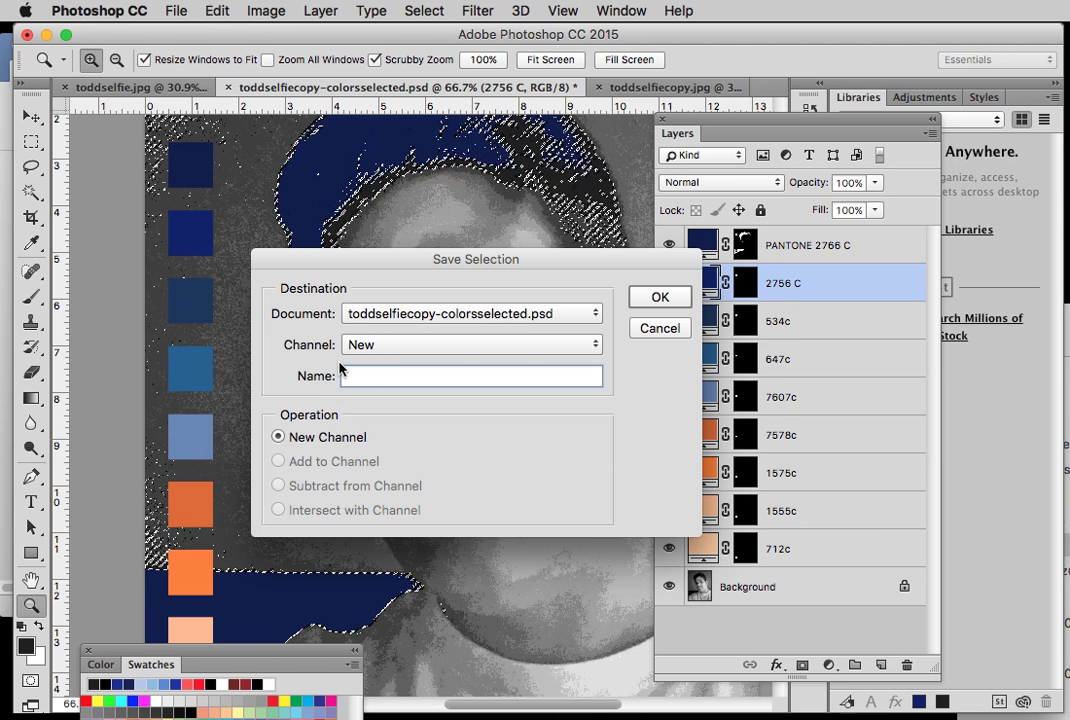
text(2756)
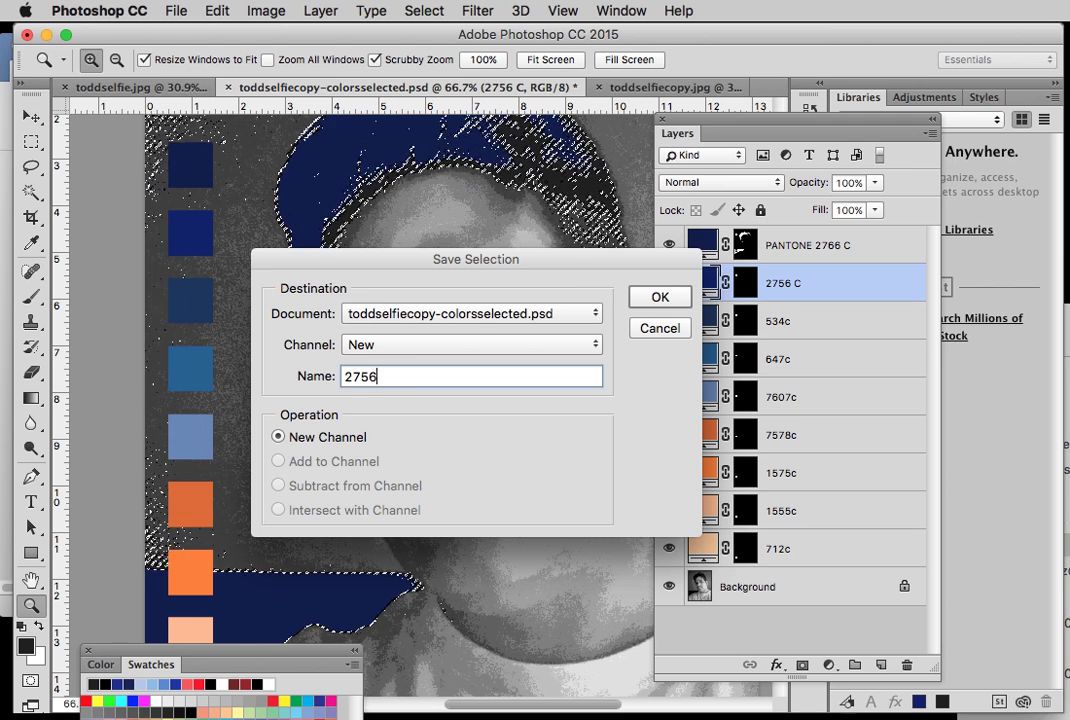
click(671, 305)
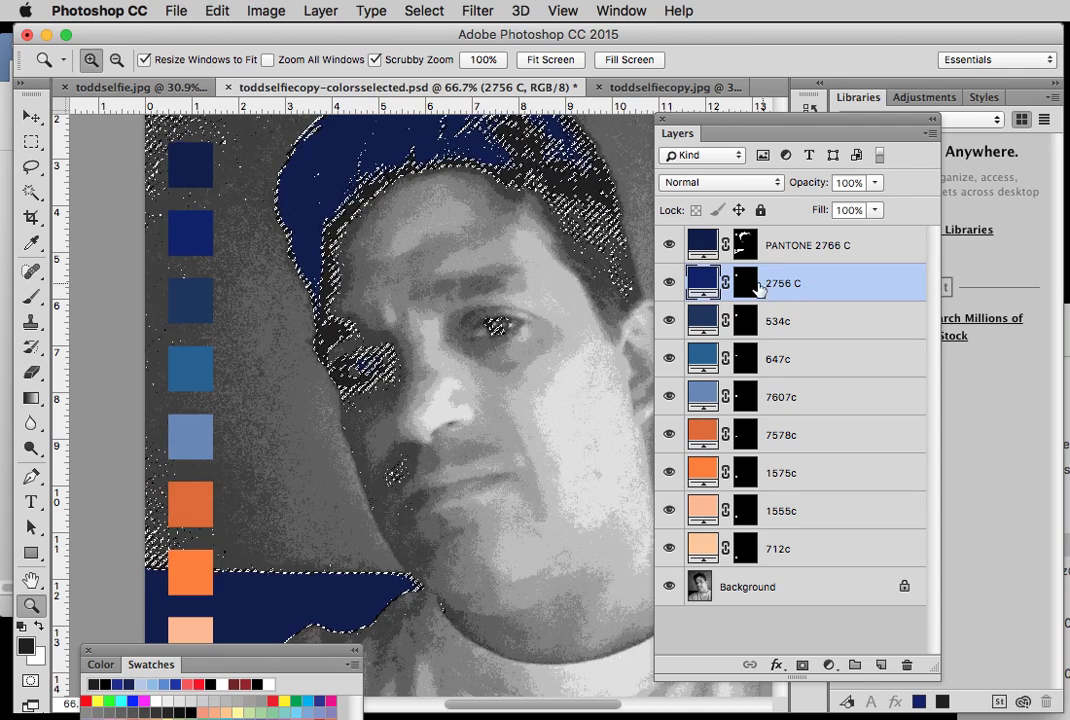
Fill the 2756 C layer mask with the selection, then deselect
click(745, 283)
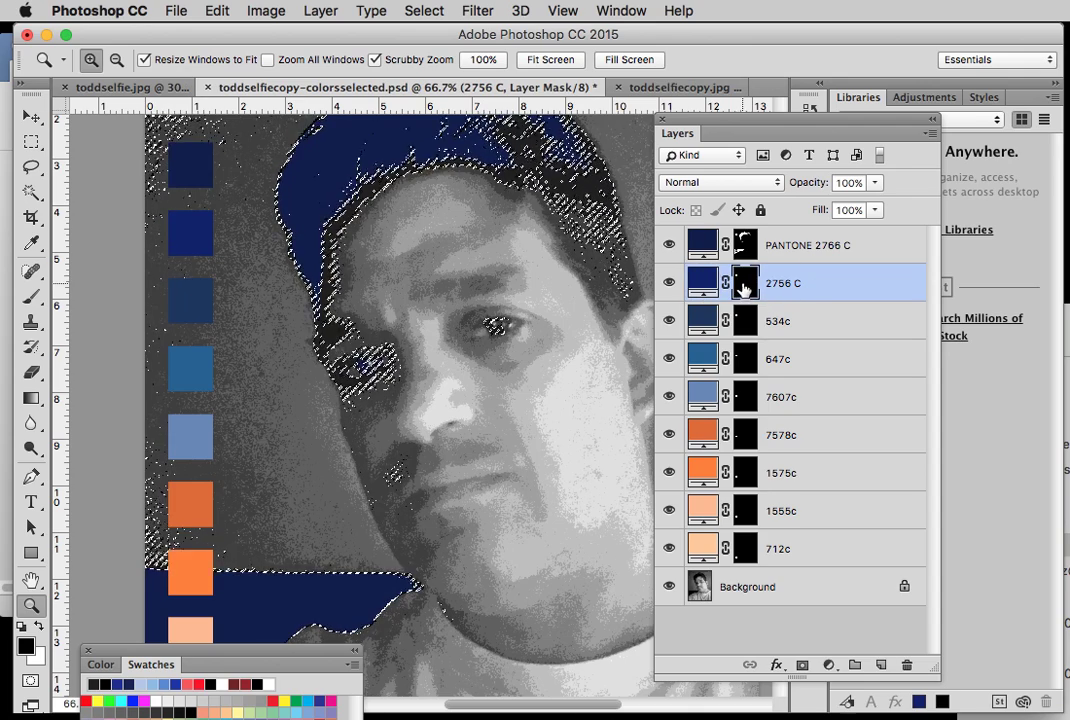
key(ctrl+BackSpace)
key(ctrl+d)
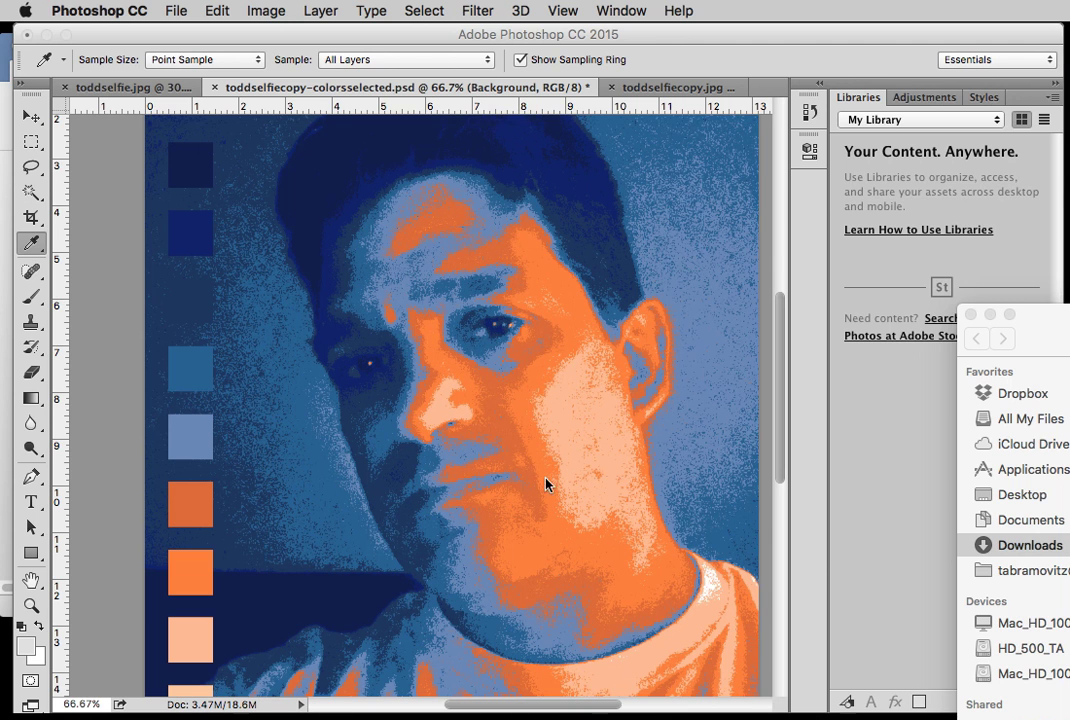
Color Range the pale collar tone from the Background, target the 712c mask, and deselect
click(765, 487)
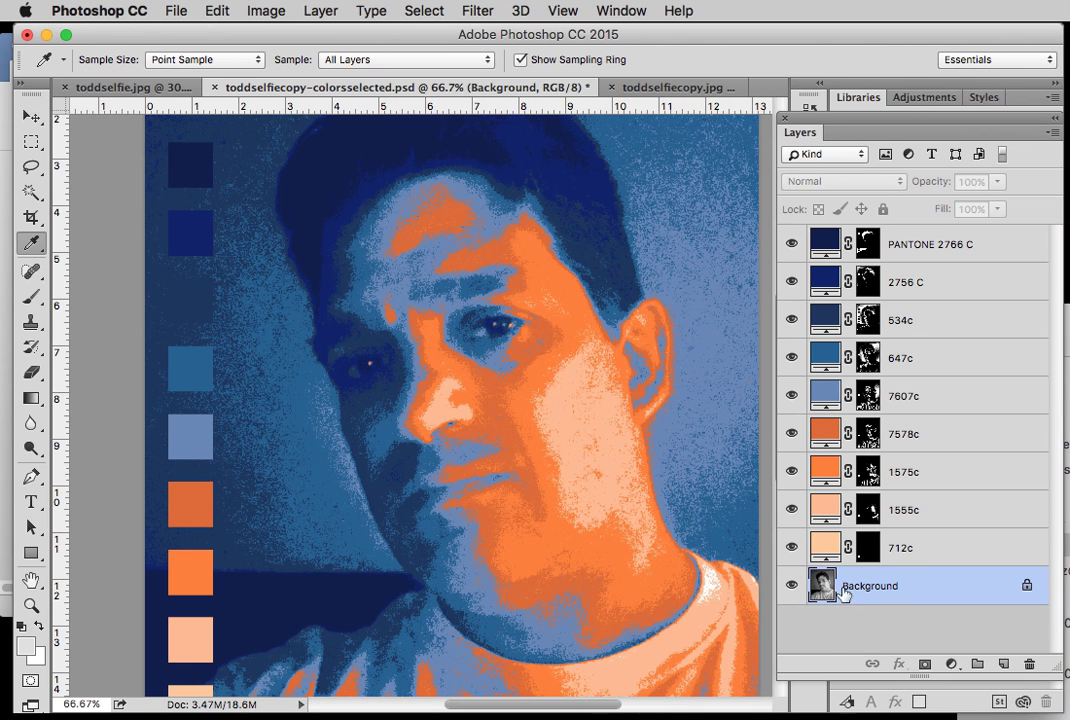
click(855, 630)
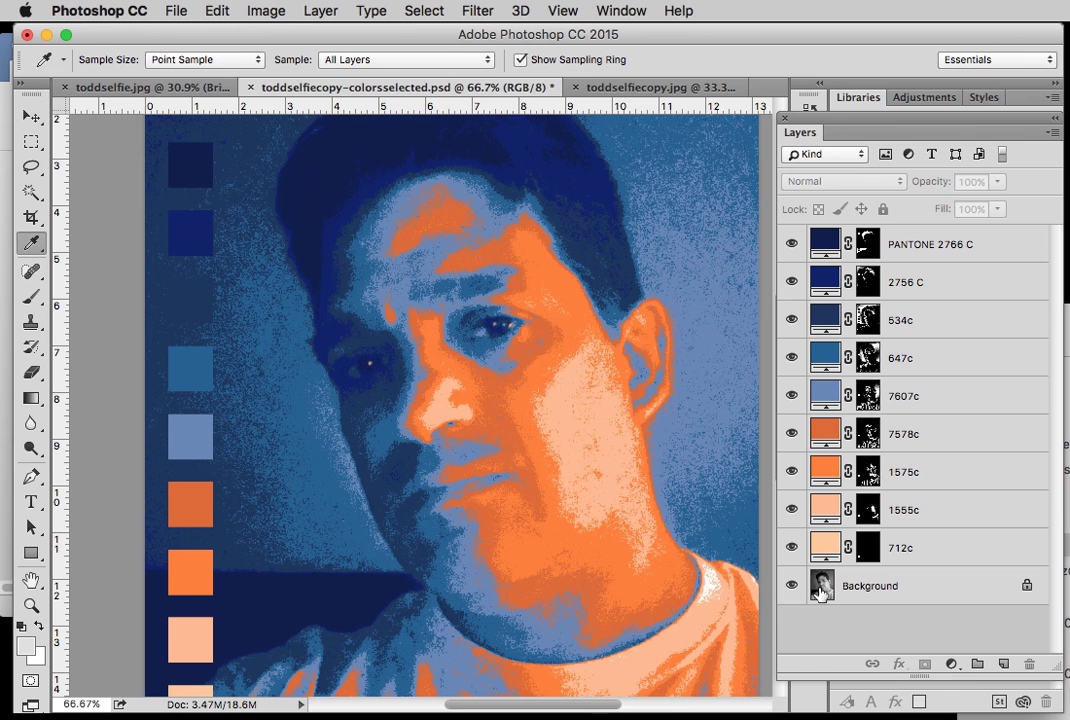
click(820, 594)
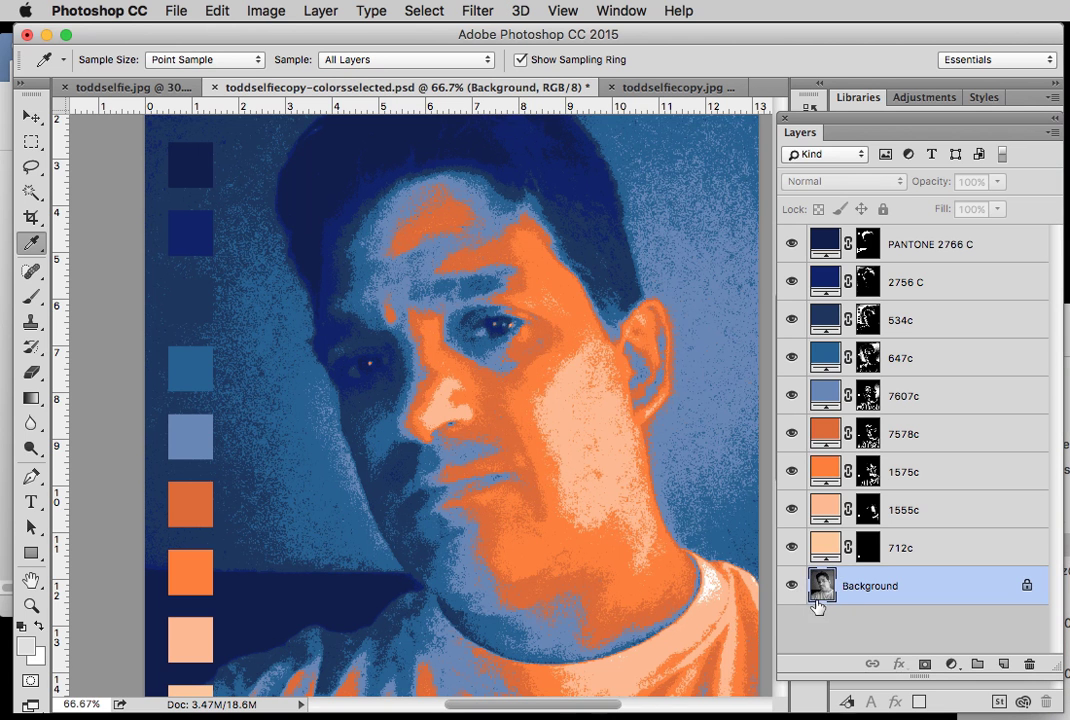
click(424, 10)
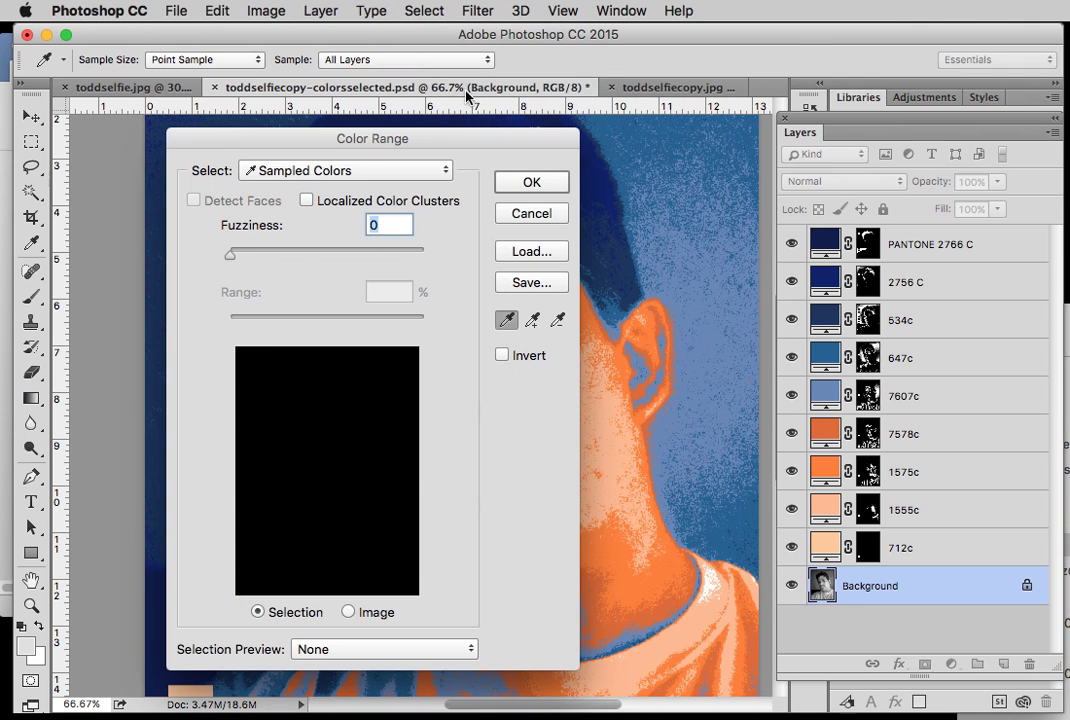
click(539, 181)
click(867, 547)
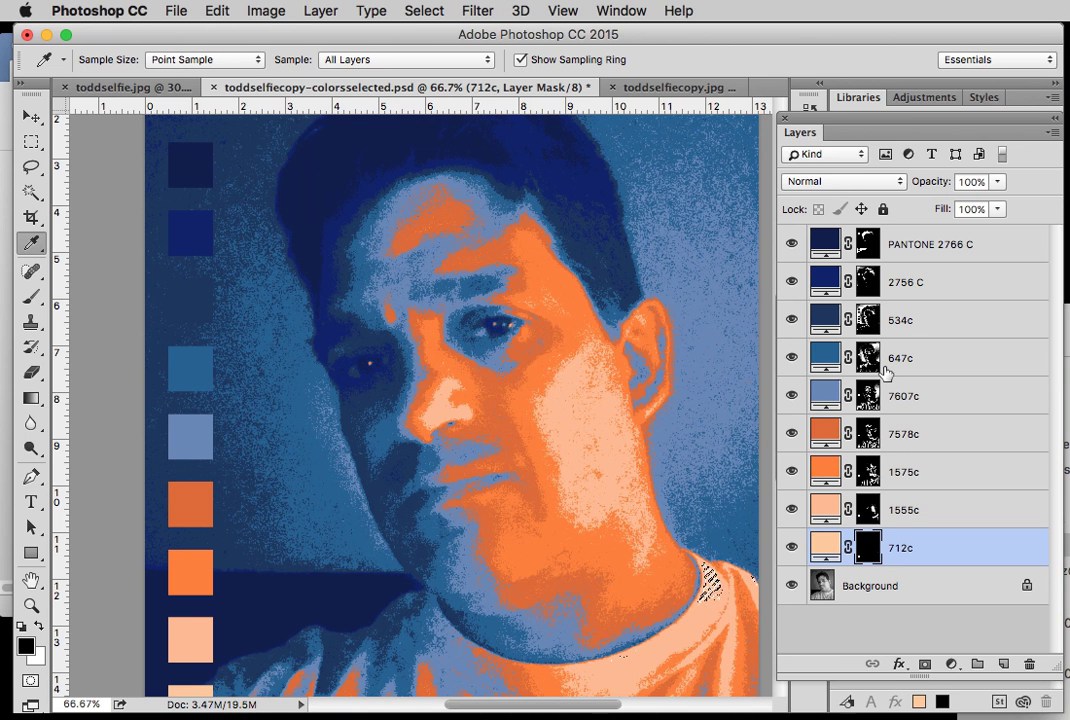
key(ctrl+d)
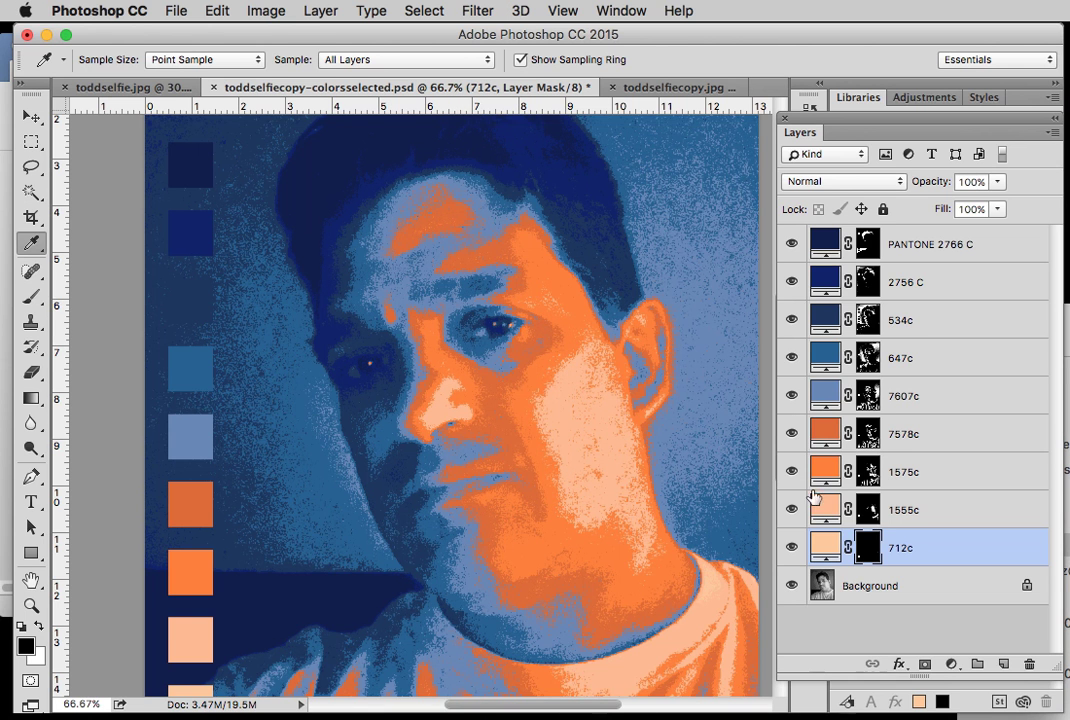
Preview PANTONE 7577 C on the 7578c layer, cancel to keep 7578 C, and fit the view
ctrl+click(692, 366)
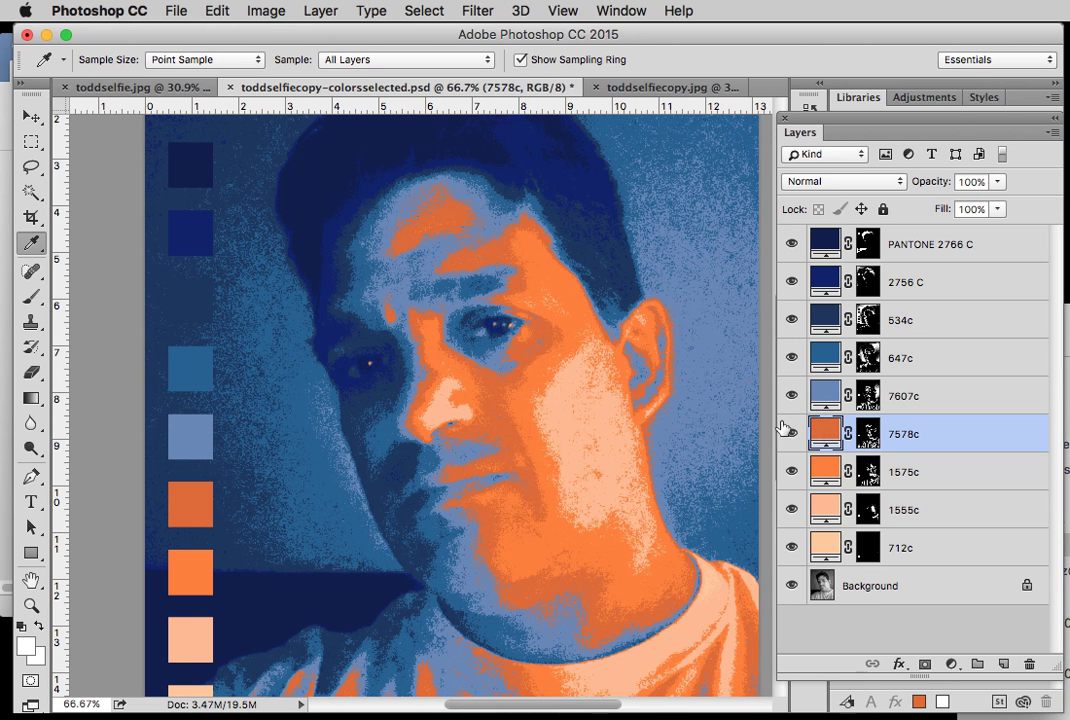
double_click(824, 434)
drag(623, 195, 838, 186)
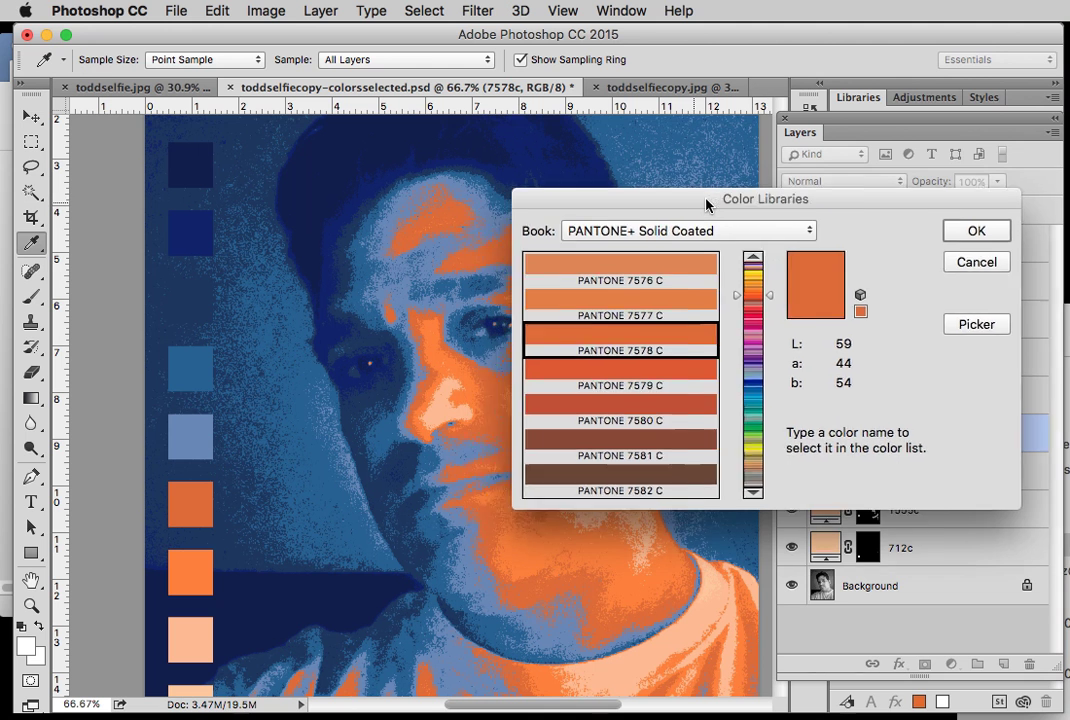
key(Up)
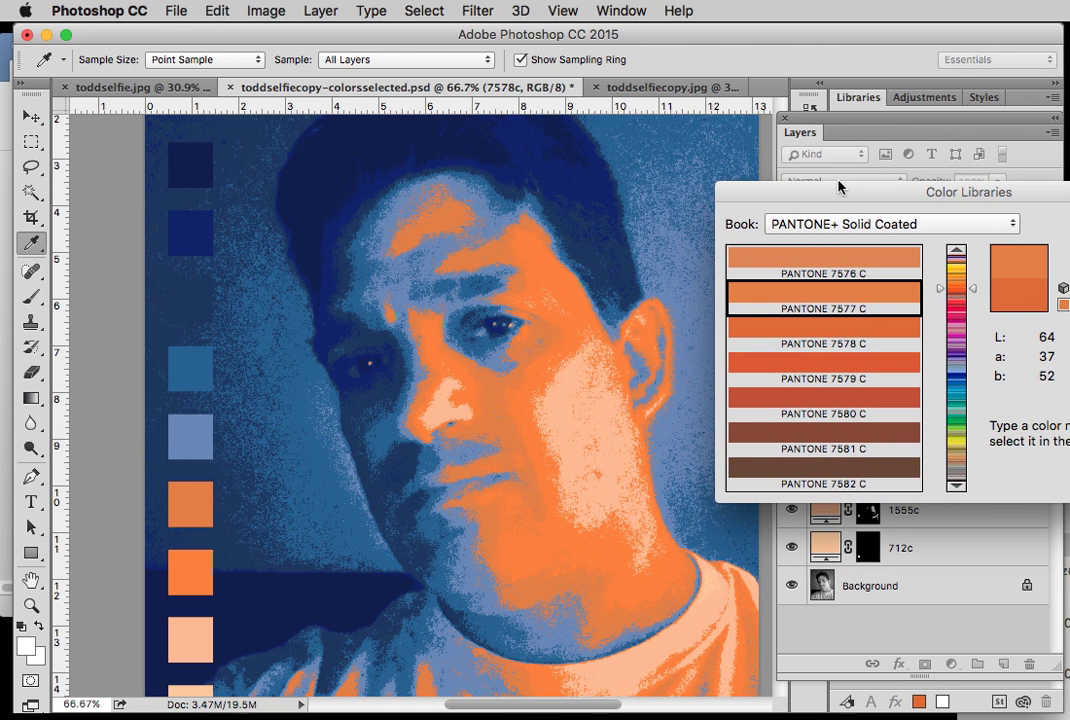
key(Down)
key(Up)
key(Down)
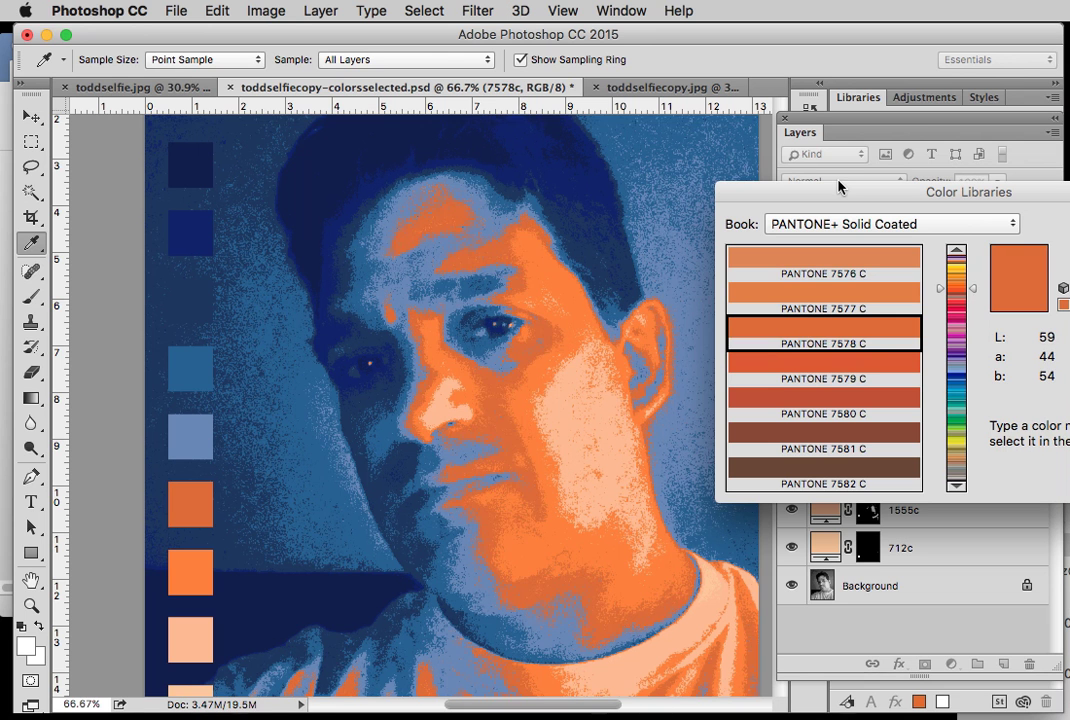
key(Up)
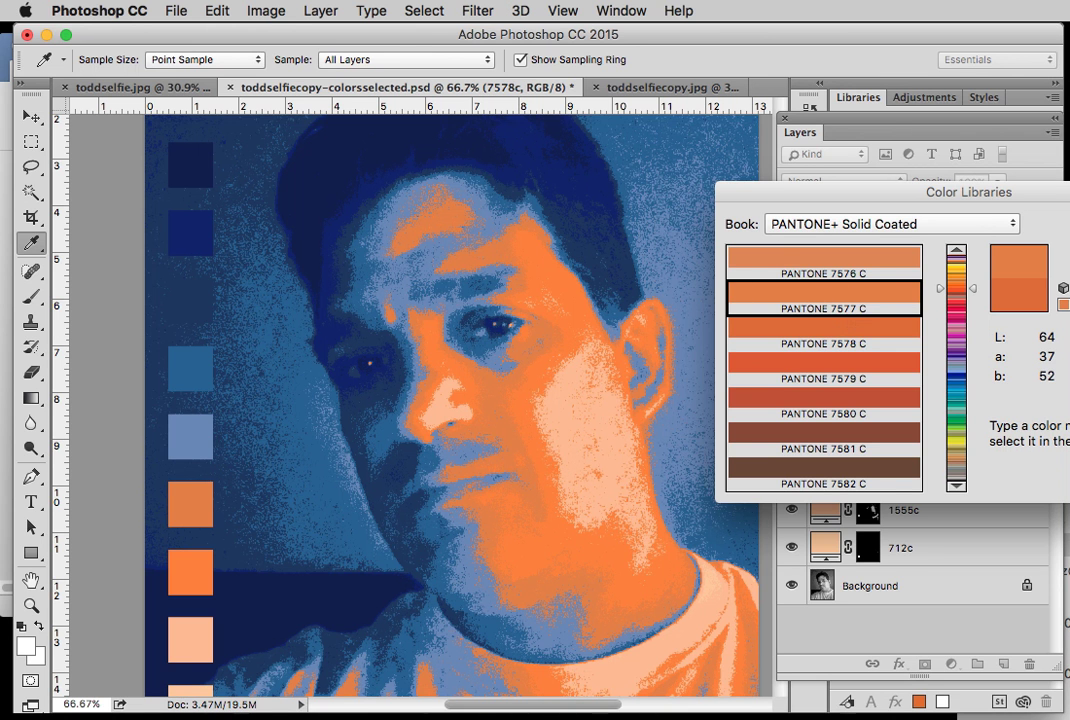
key(Escape)
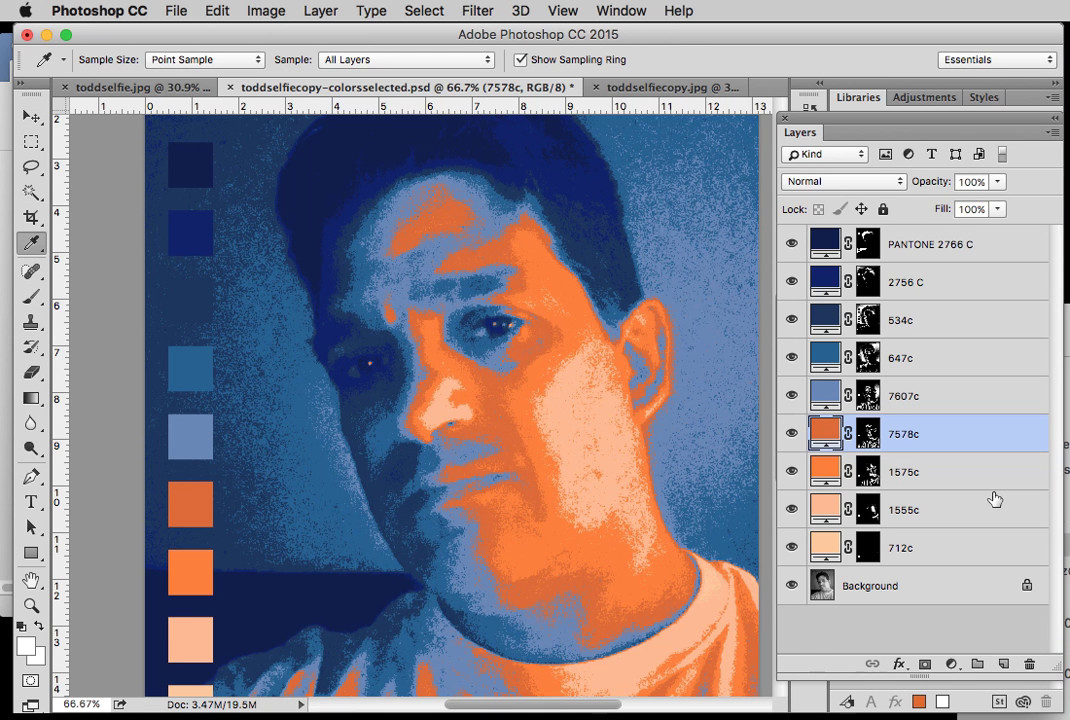
key(ctrl+0)
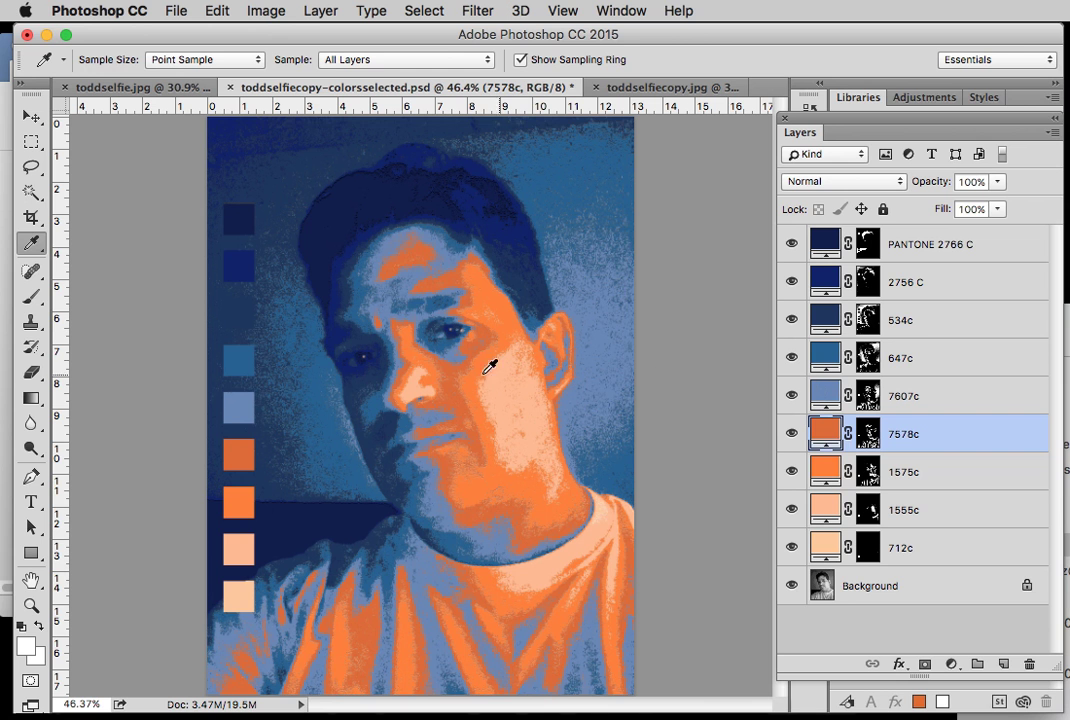
Change the 7607c fill colour to PANTONE 1675 C rust
double_click(825, 393)
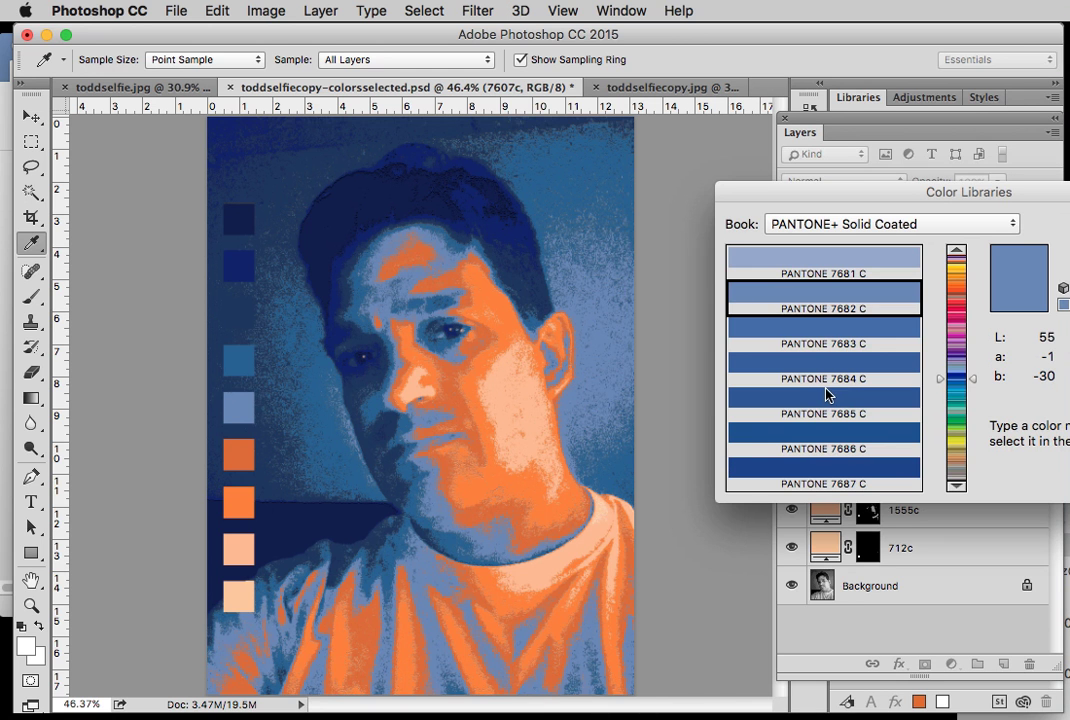
click(956, 289)
click(836, 445)
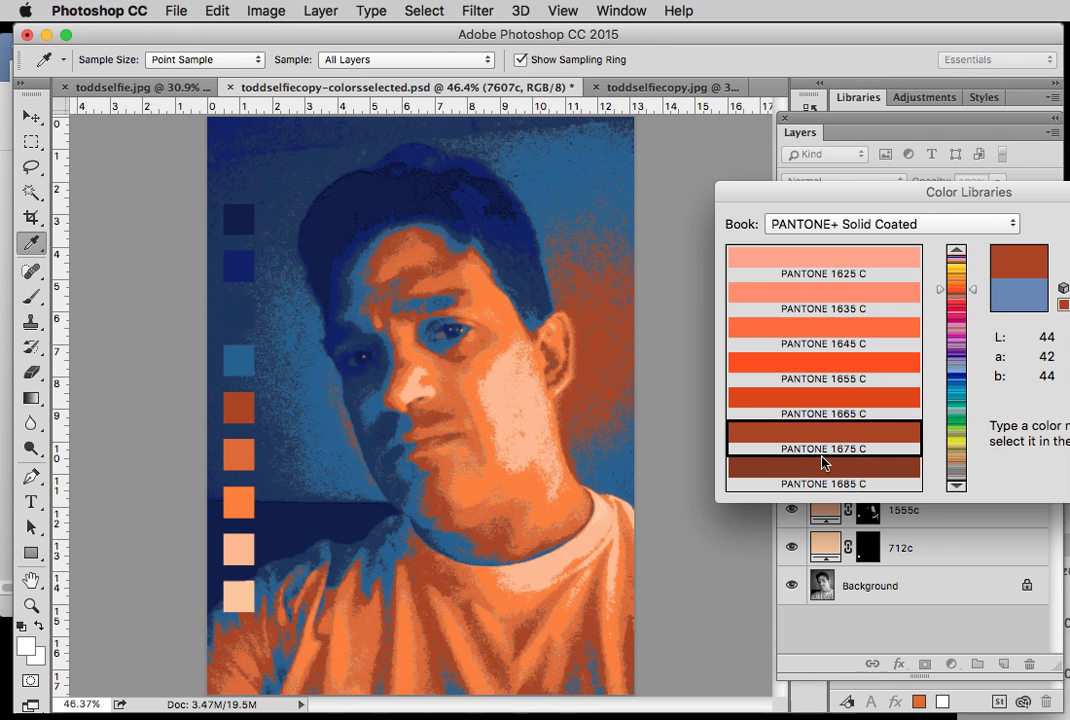
key(Return)
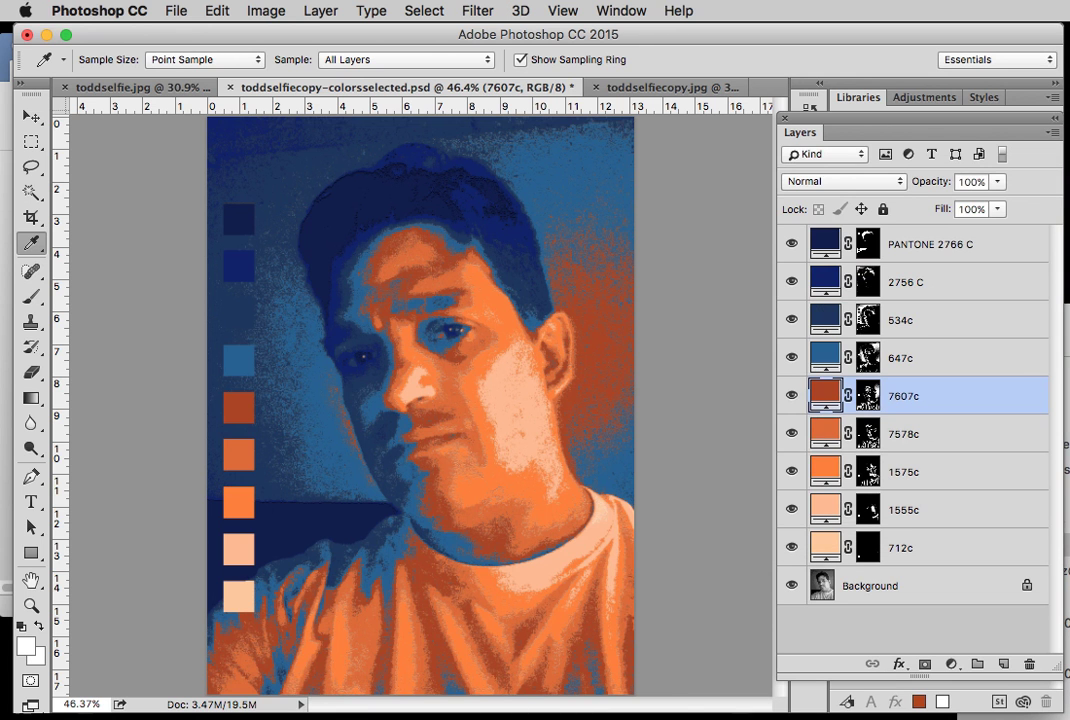
Rename the layer to '1675c'
double_click(906, 397)
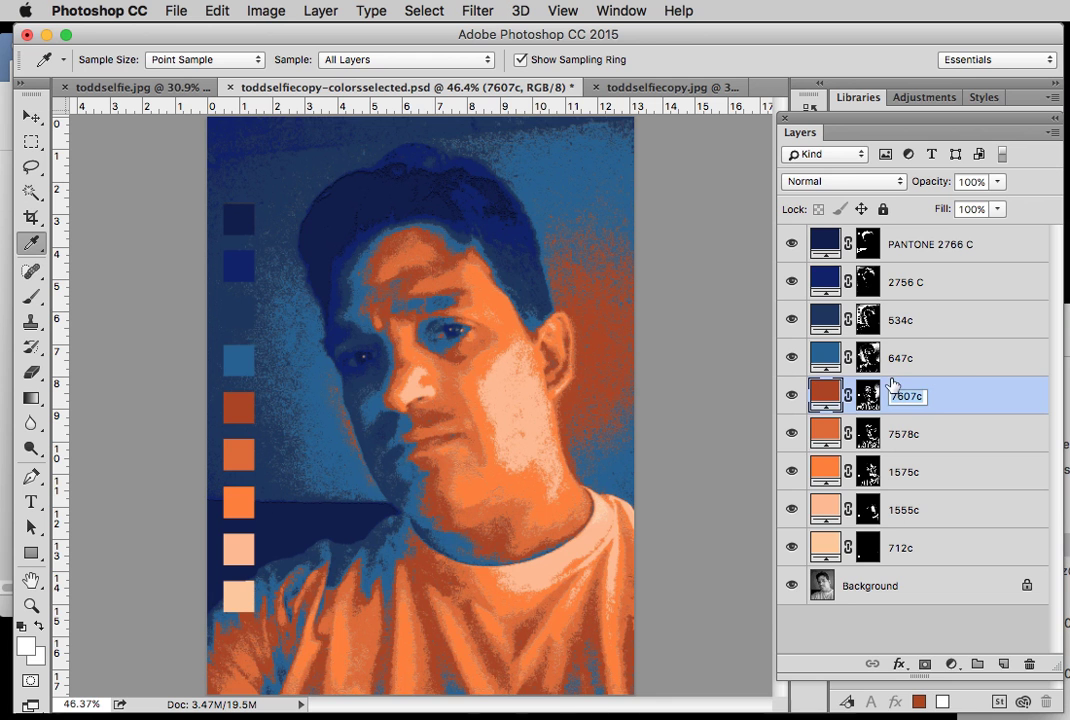
text(1675c)
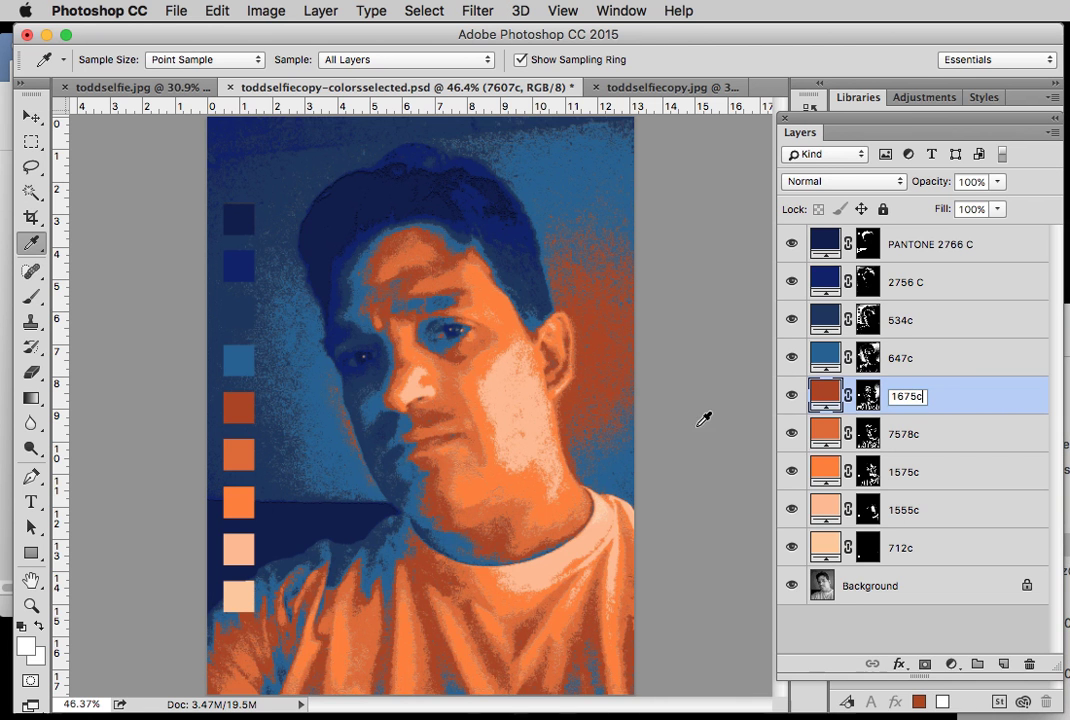
click(745, 418)
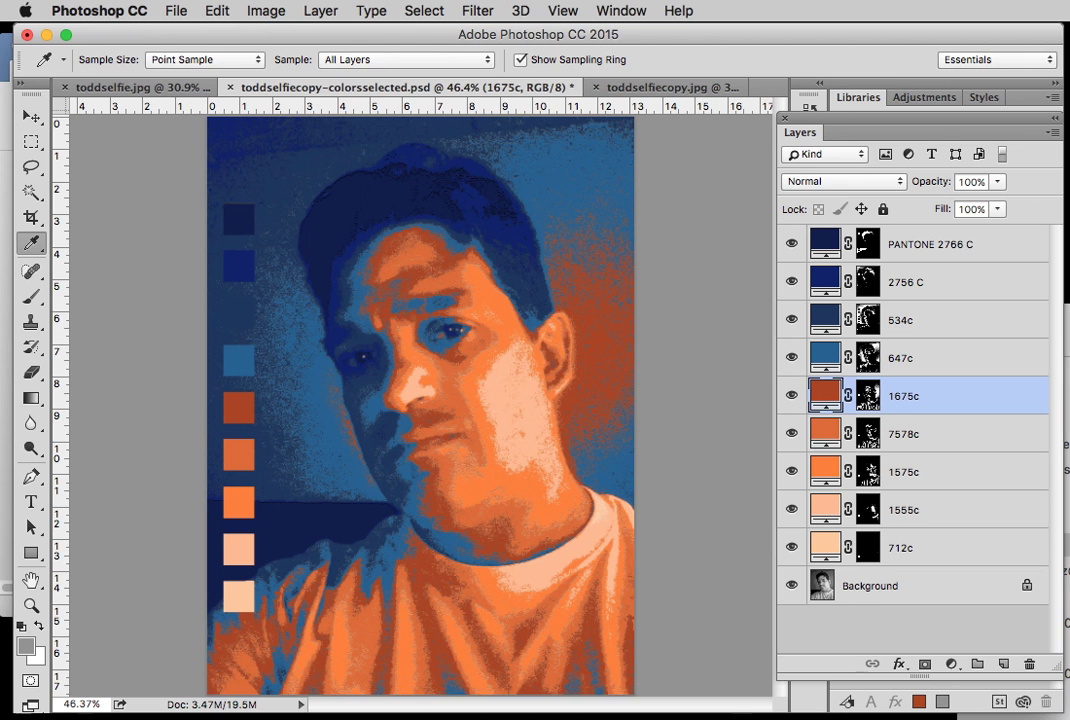